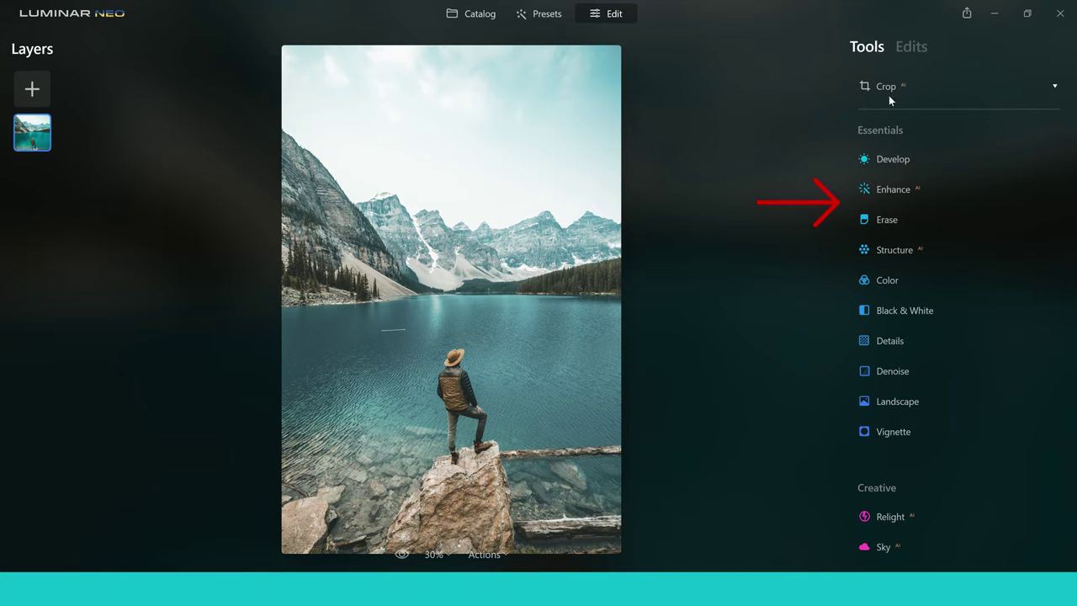
Expand Develop and show its Masking options with the AI Mask choices.
{"action": "left_click", "coordinate": [890, 160]}
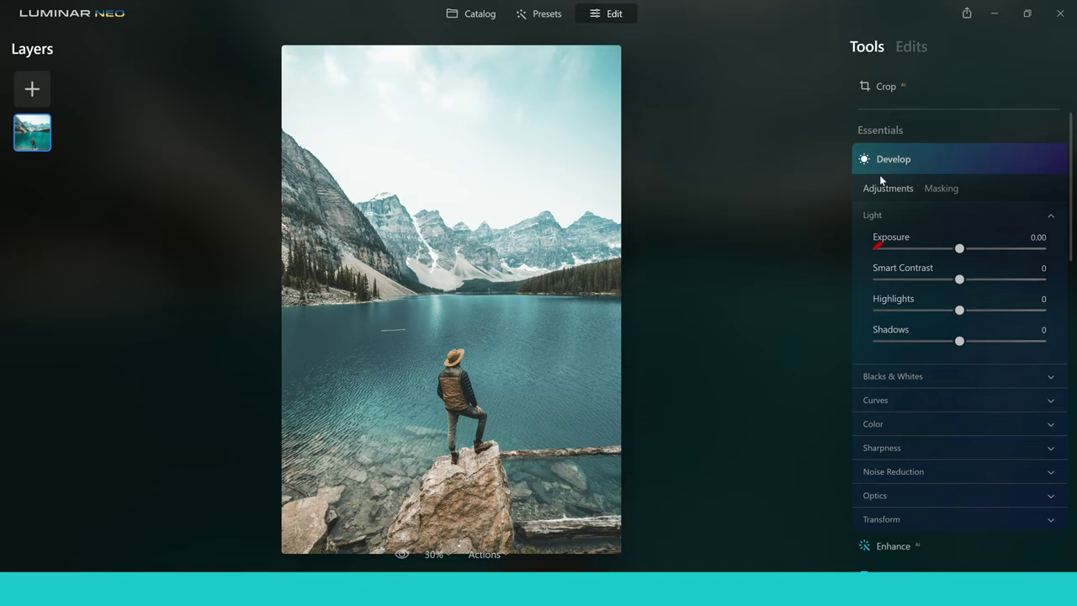
{"action": "left_click", "coordinate": [942, 189]}
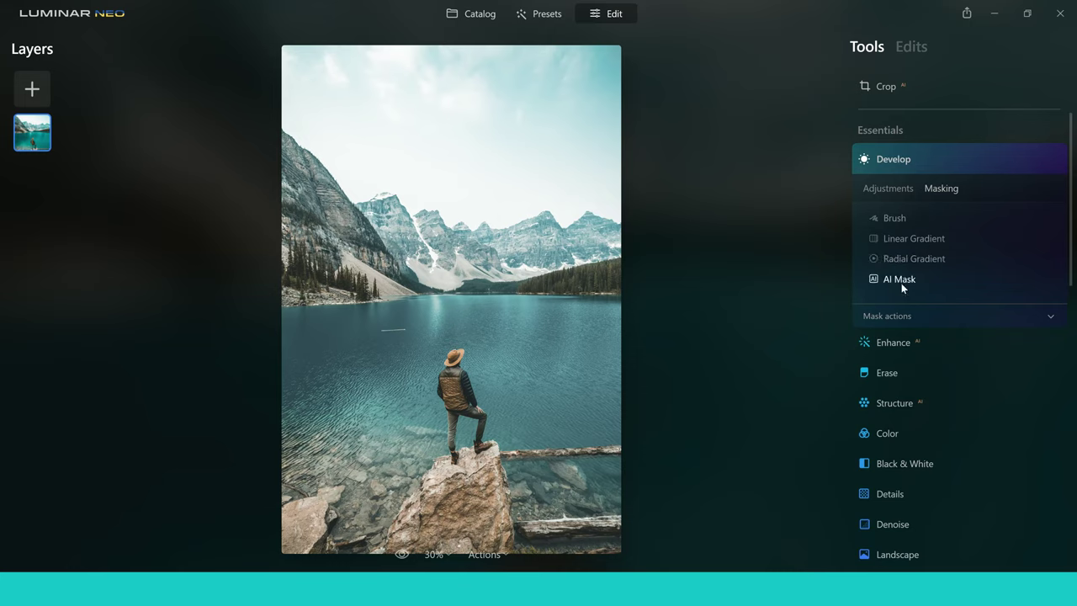
{"action": "left_click", "coordinate": [899, 217]}
{"action": "left_click", "coordinate": [898, 240]}
Create a Water AI mask in Develop covering the lake surface.
{"action": "left_click", "coordinate": [893, 279]}
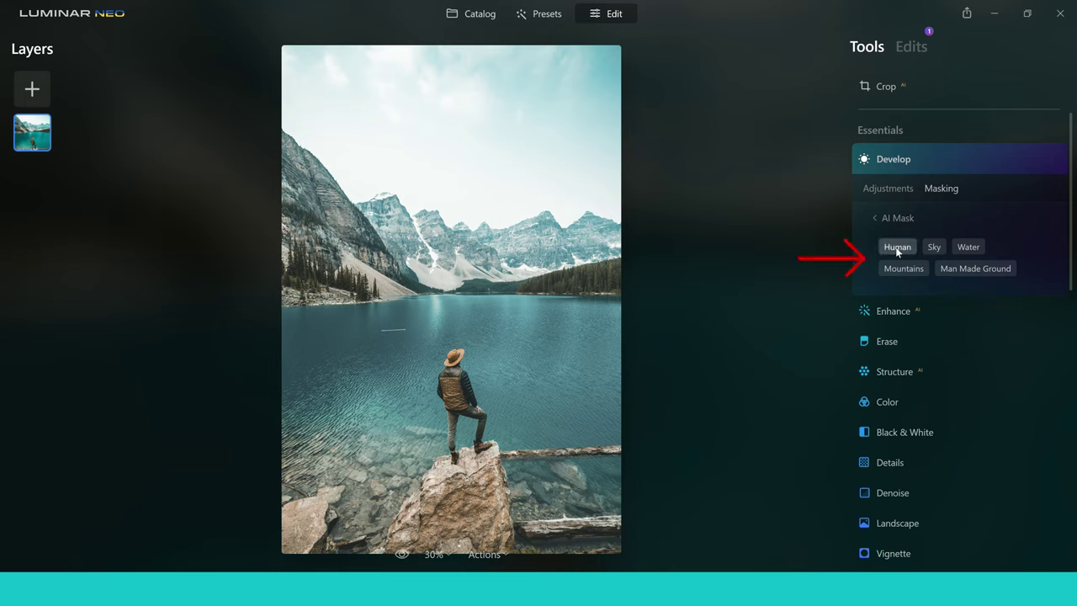
{"action": "left_click", "coordinate": [968, 247]}
{"action": "left_click", "coordinate": [968, 246]}
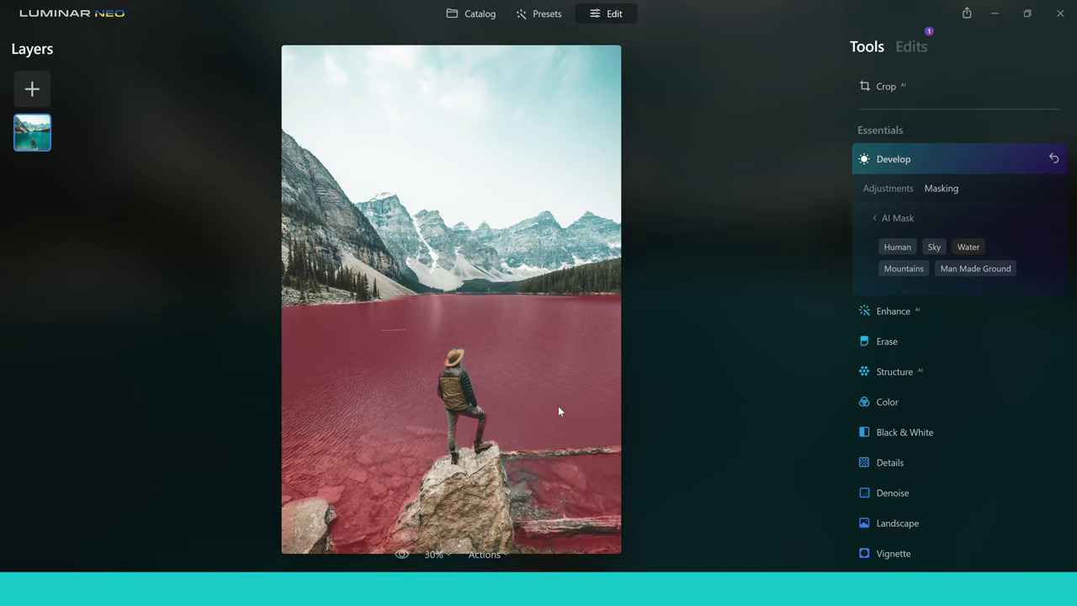
Lower Develop's Exposure to -0.73 to darken the masked lake.
{"action": "left_click", "coordinate": [874, 193]}
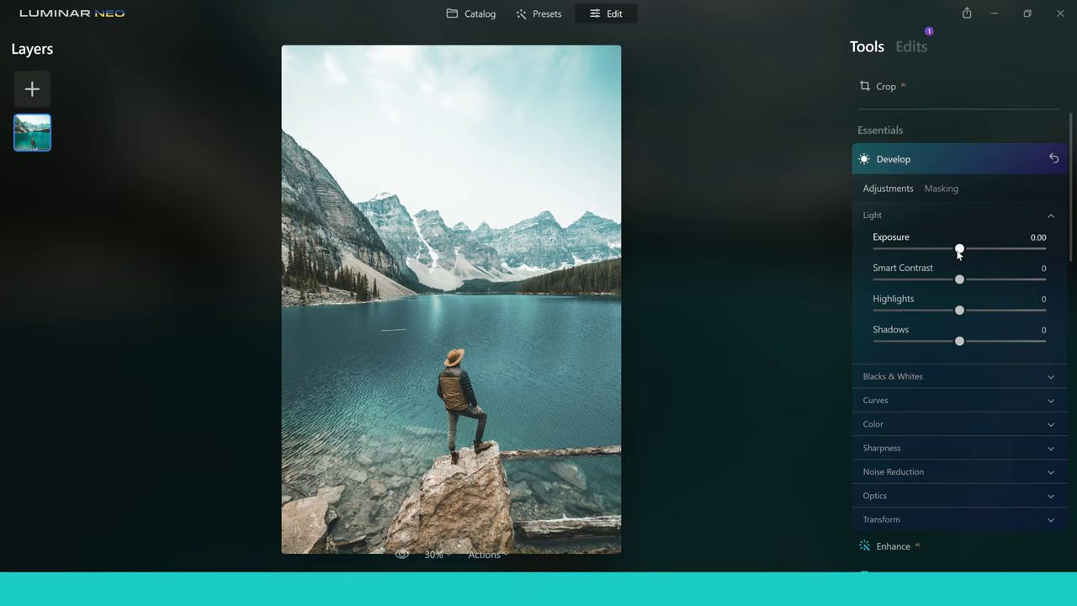
{"action": "left_click_drag", "start_coordinate": [959, 250], "coordinate": [947, 251]}
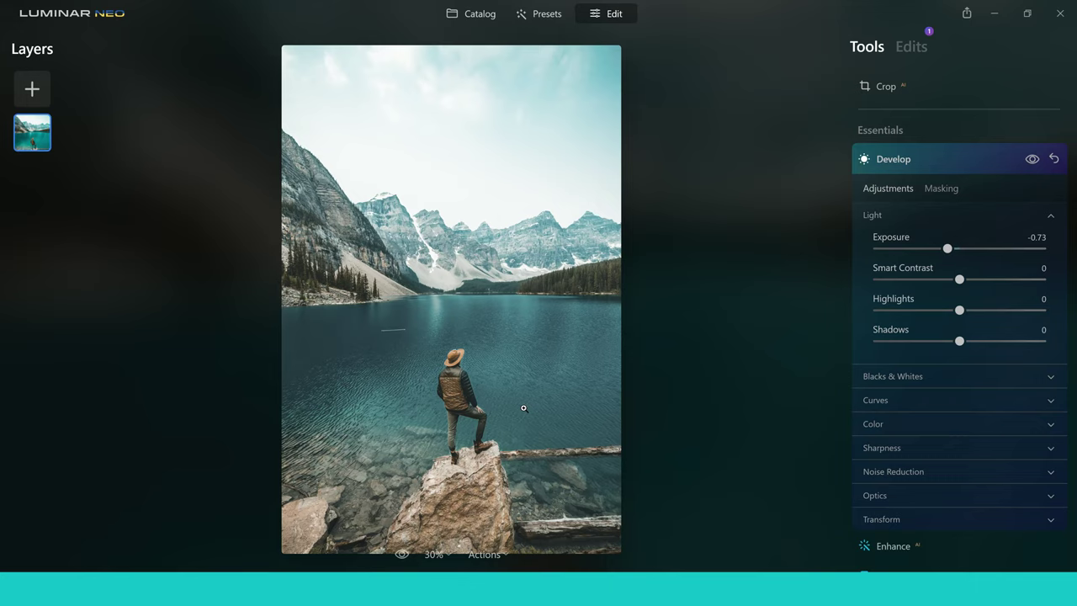
Add a Human AI mask to the Enhance tool covering the hiker.
{"action": "left_click", "coordinate": [937, 188]}
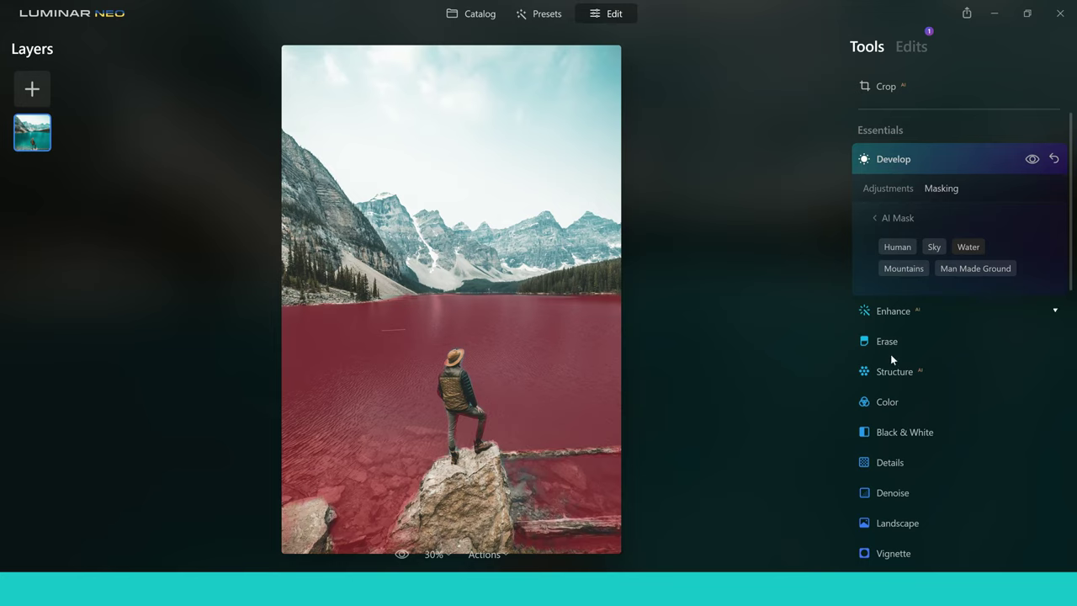
{"action": "left_click", "coordinate": [892, 311]}
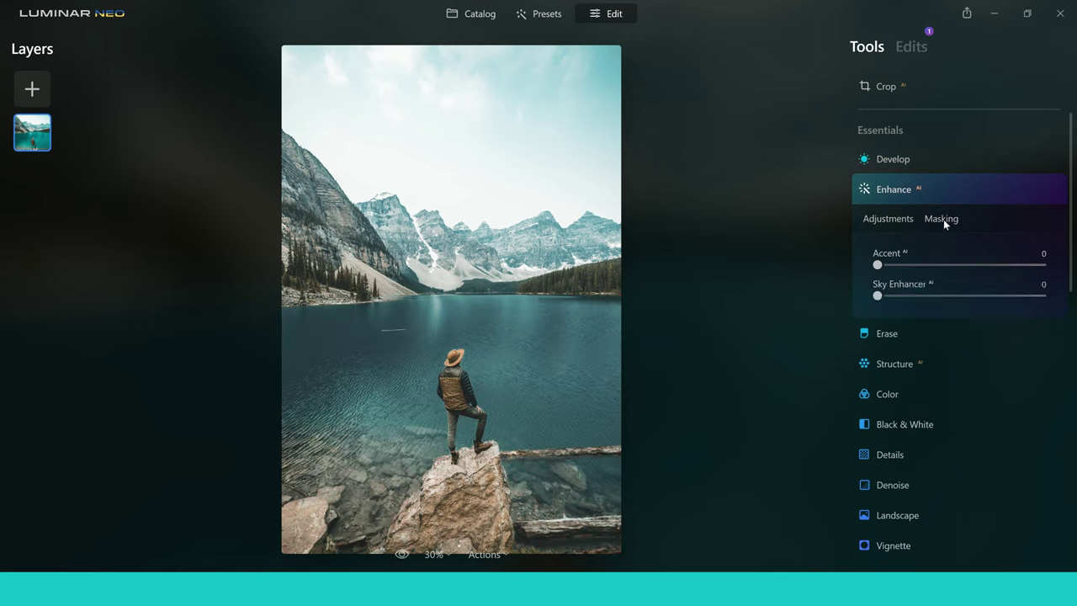
{"action": "left_click", "coordinate": [943, 219]}
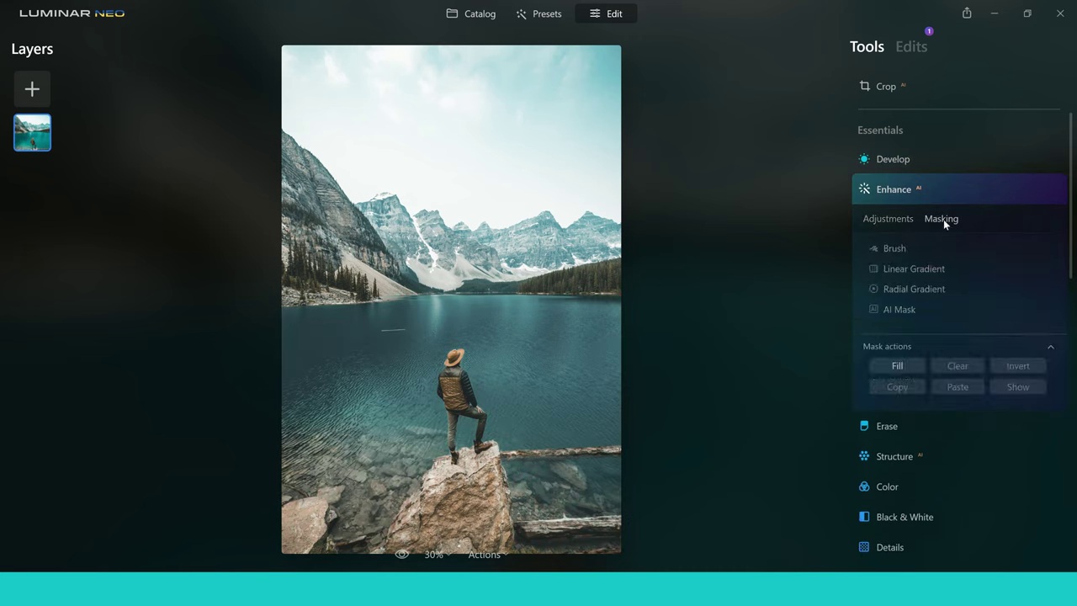
{"action": "left_click", "coordinate": [898, 311]}
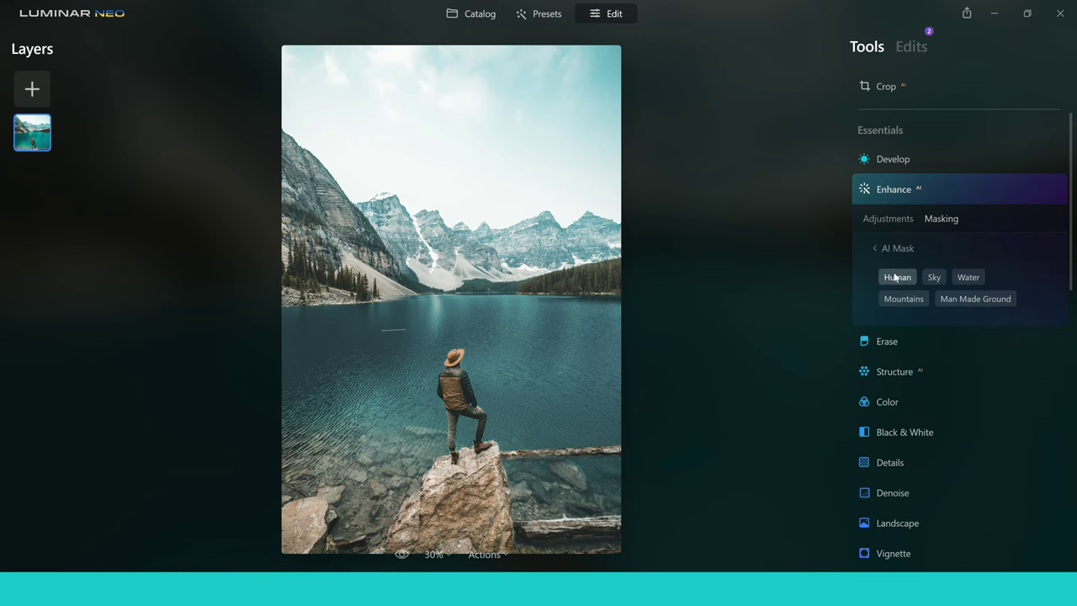
{"action": "left_click", "coordinate": [896, 278]}
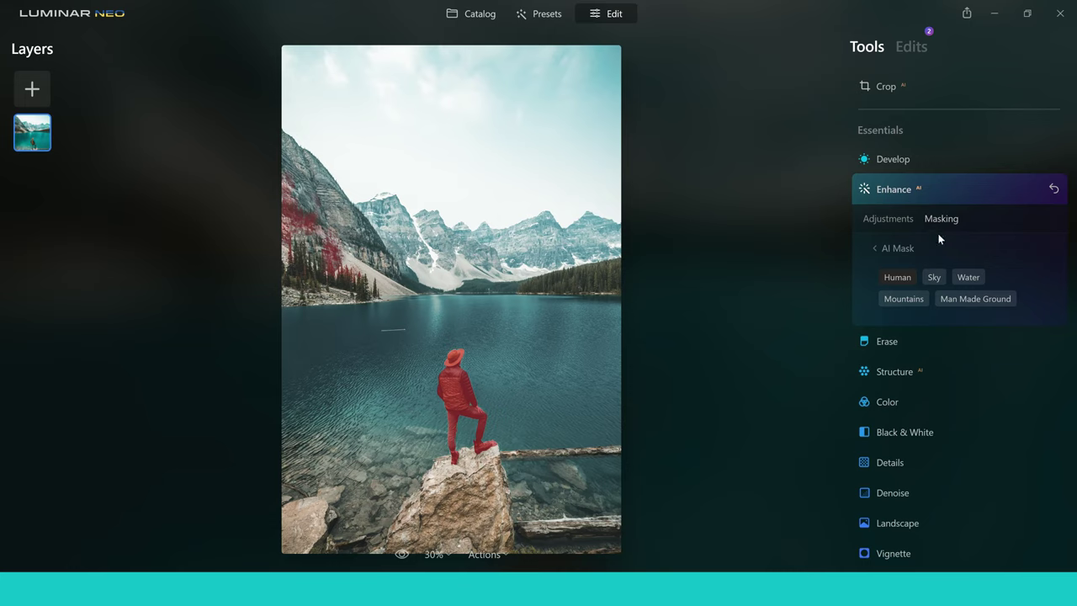
Erase the stray Enhance mask from the left mountainside with the Brush in Erase mode.
{"action": "left_click", "coordinate": [879, 248]}
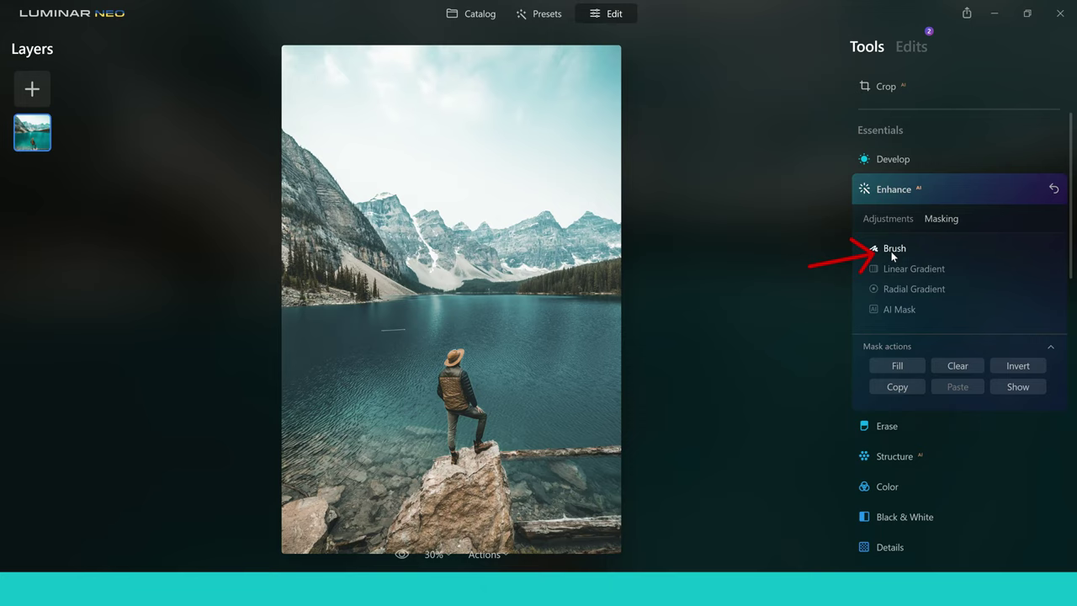
{"action": "left_click", "coordinate": [891, 250]}
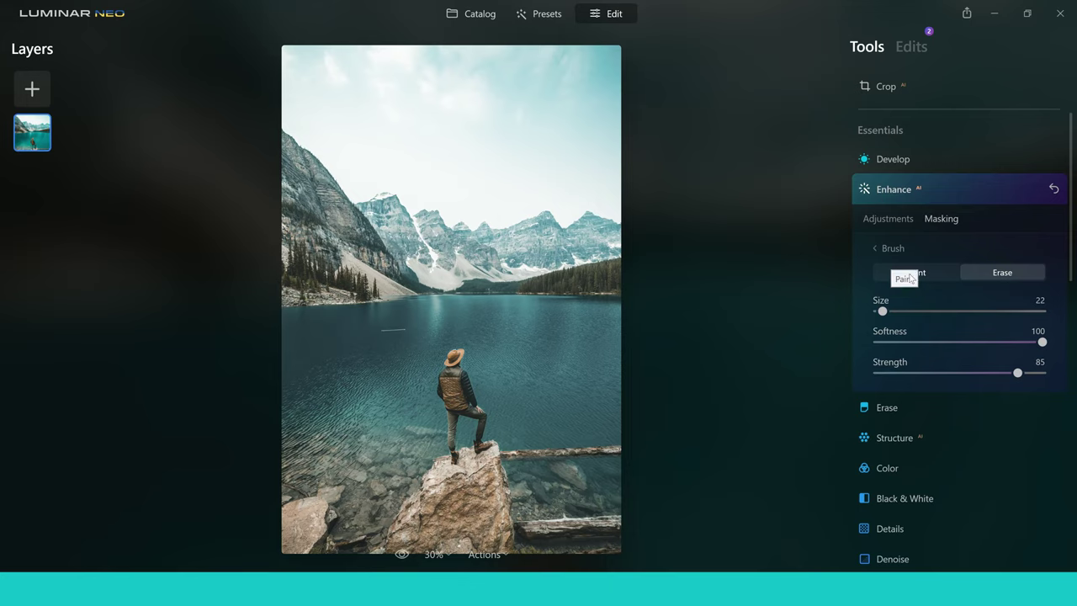
{"action": "left_click", "coordinate": [1001, 275]}
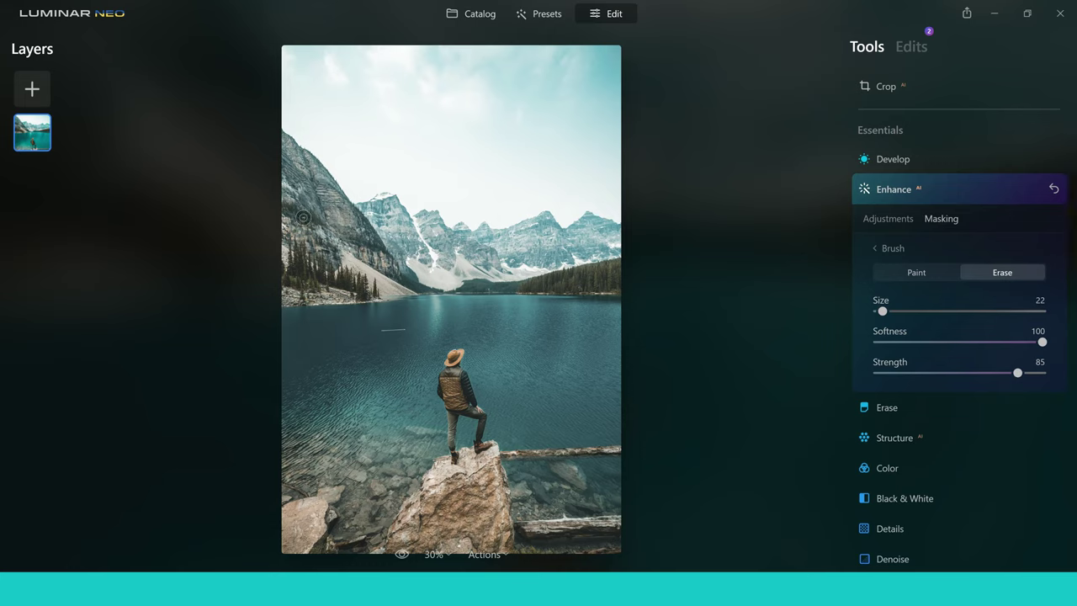
{"action": "mouse_move", "coordinate": [310, 220]}
{"action": "left_mouse_down"}
{"action": "mouse_move", "coordinate": [286, 238]}
{"action": "mouse_move", "coordinate": [296, 217]}
{"action": "mouse_move", "coordinate": [289, 207]}
{"action": "mouse_move", "coordinate": [287, 224]}
{"action": "mouse_move", "coordinate": [287, 169]}
{"action": "mouse_move", "coordinate": [309, 184]}
{"action": "mouse_move", "coordinate": [312, 209]}
{"action": "mouse_move", "coordinate": [319, 184]}
{"action": "mouse_move", "coordinate": [320, 250]}
{"action": "mouse_move", "coordinate": [348, 243]}
{"action": "mouse_move", "coordinate": [359, 278]}
{"action": "mouse_move", "coordinate": [313, 272]}
{"action": "left_mouse_up"}
Set Enhance's Accent AI to 82 on the masked hiker.
{"action": "left_click", "coordinate": [881, 221]}
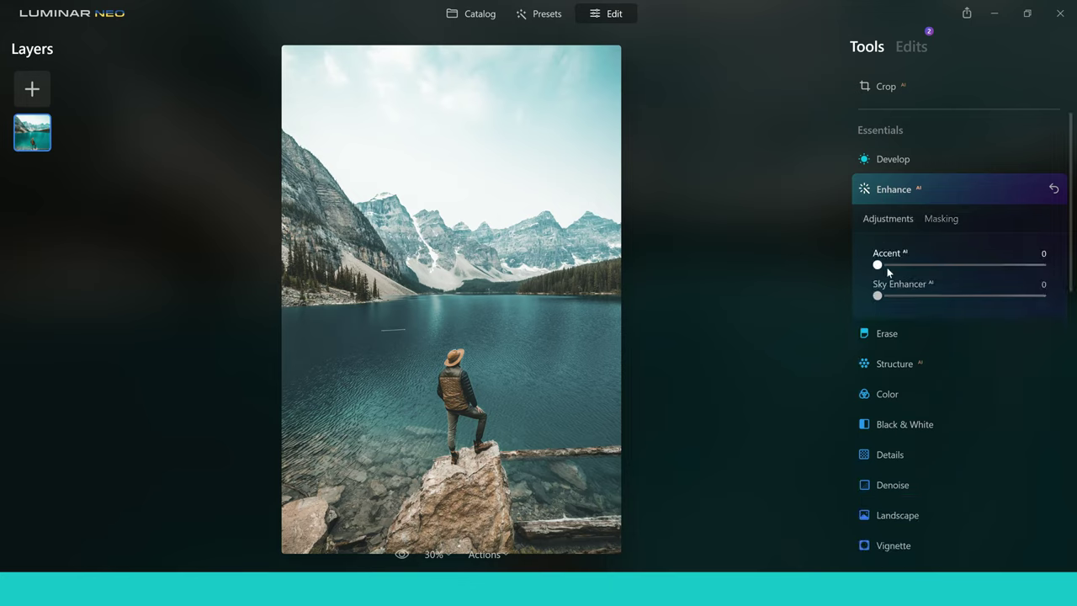
{"action": "left_click_drag", "start_coordinate": [879, 266], "coordinate": [1032, 275]}
{"action": "left_click", "coordinate": [986, 264]}
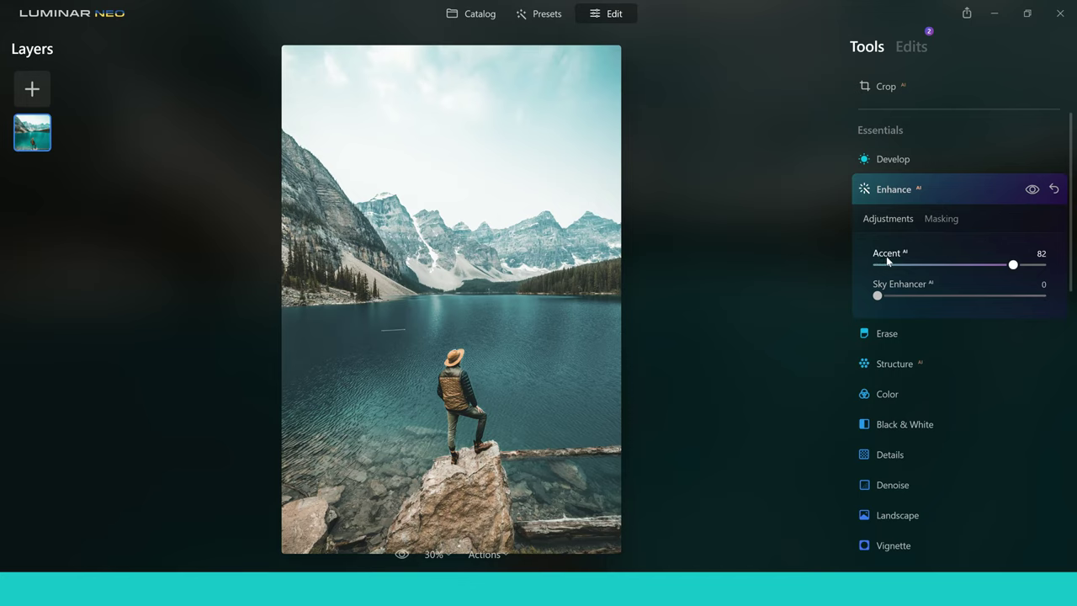
Return Enhance to its masking methods and reveal the Fill, Clear, Invert, Copy, Paste, Show actions.
{"action": "left_click", "coordinate": [946, 217]}
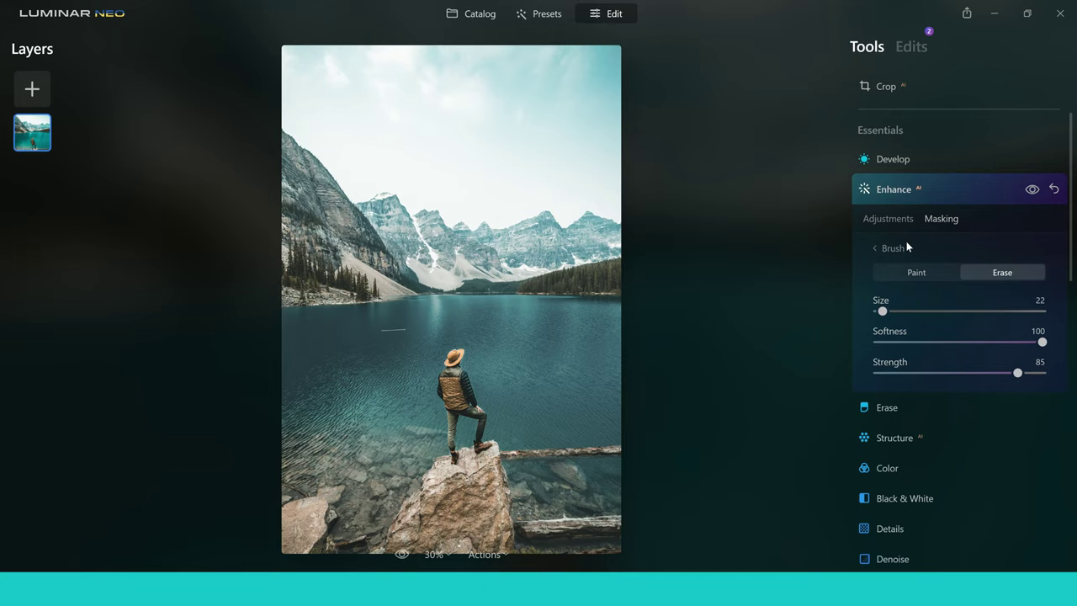
{"action": "left_click", "coordinate": [876, 253]}
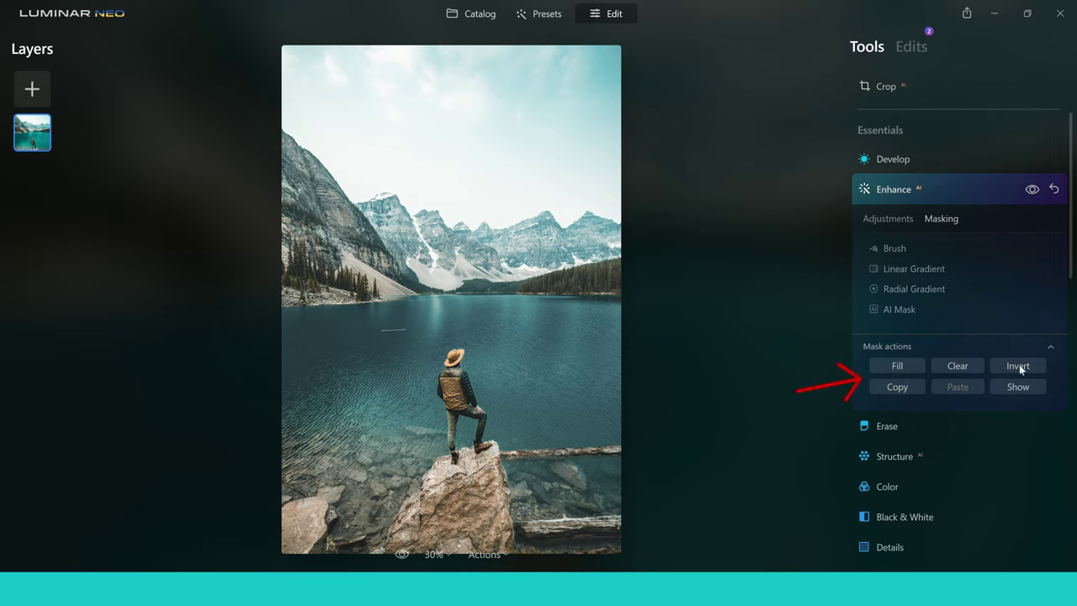
{"action": "left_click", "coordinate": [1049, 349]}
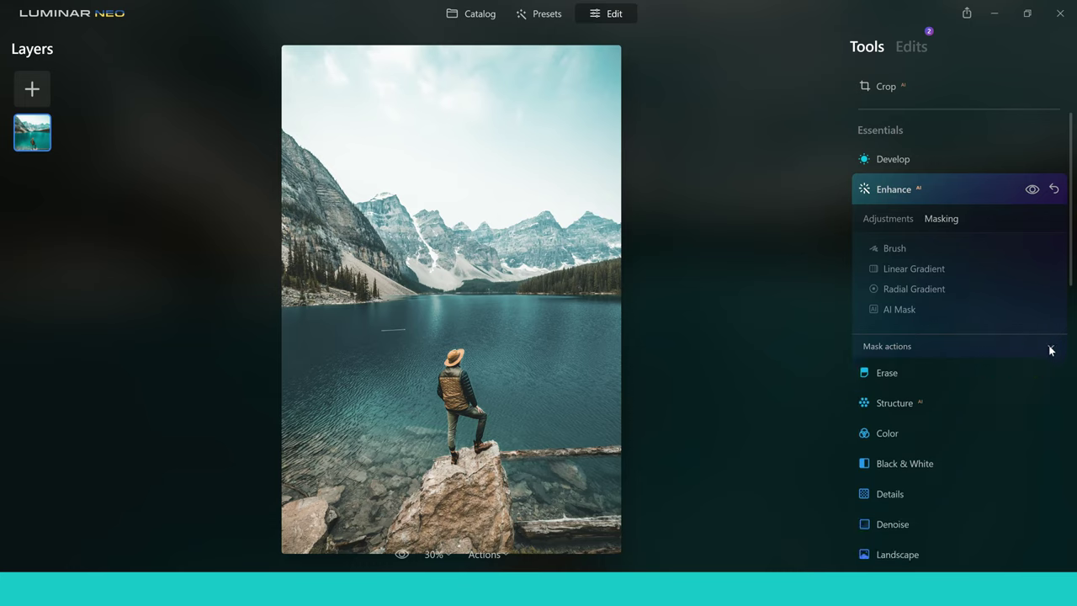
{"action": "left_click", "coordinate": [1050, 349]}
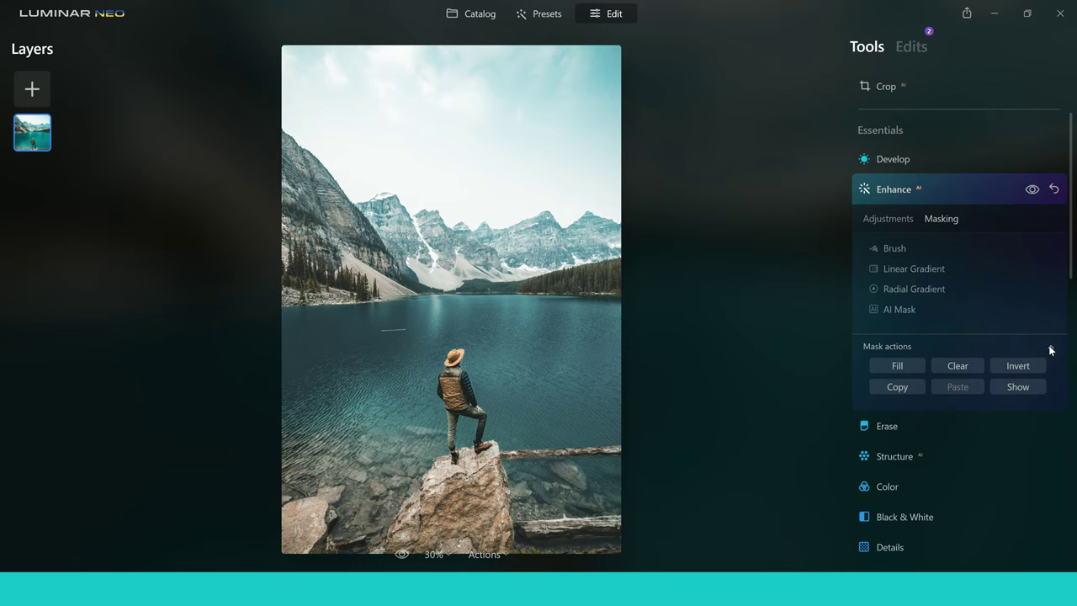
Preview the Enhance hiker mask overlay, hide it, copy the mask and collapse Enhance.
{"action": "left_click", "coordinate": [1020, 387]}
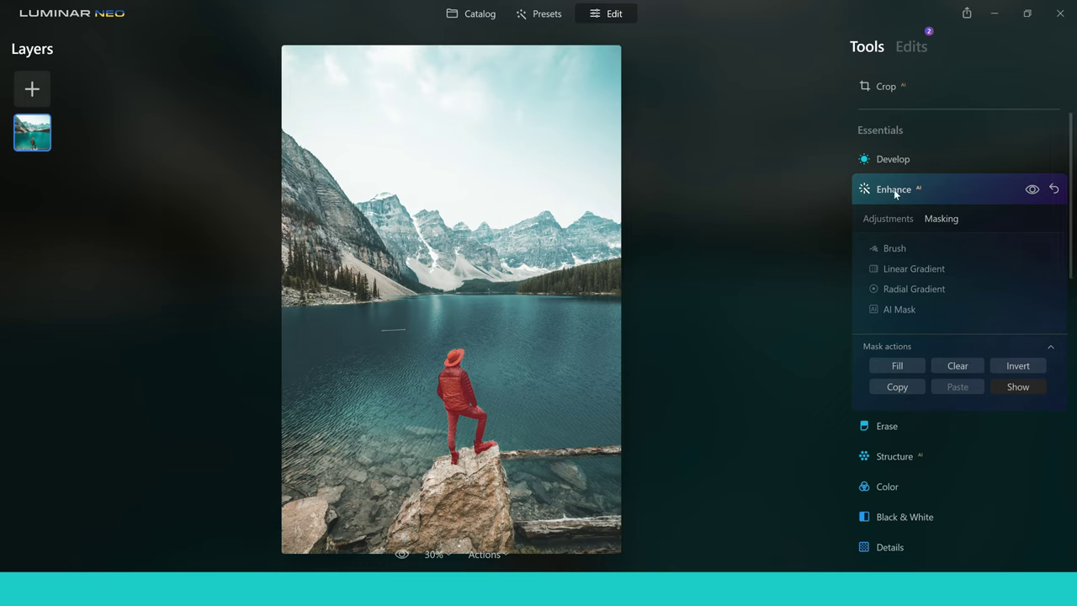
{"action": "left_click", "coordinate": [1001, 385]}
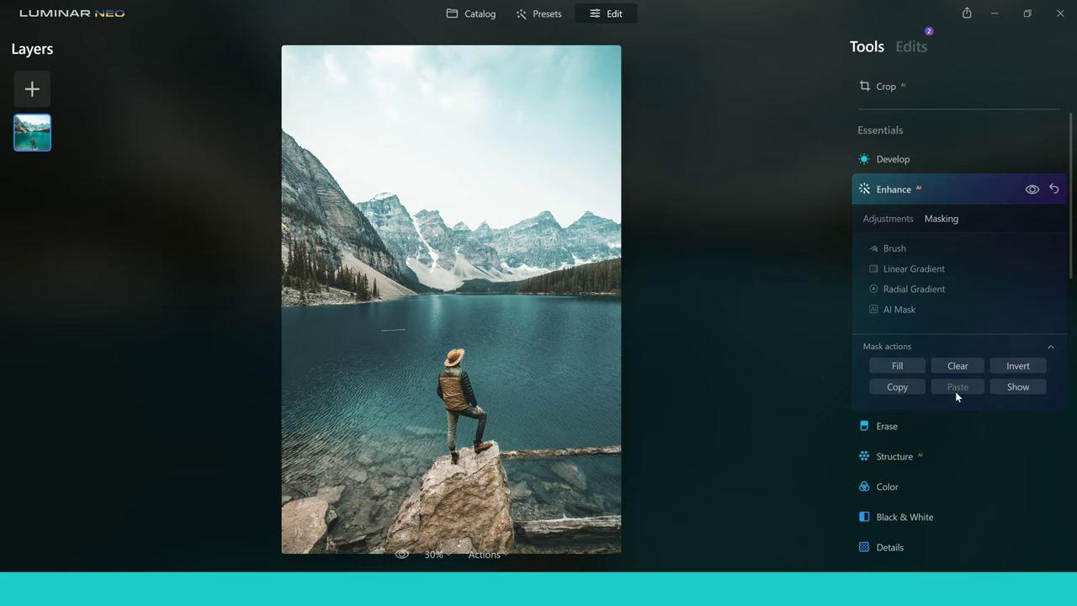
{"action": "left_click", "coordinate": [897, 388]}
{"action": "left_click", "coordinate": [883, 189]}
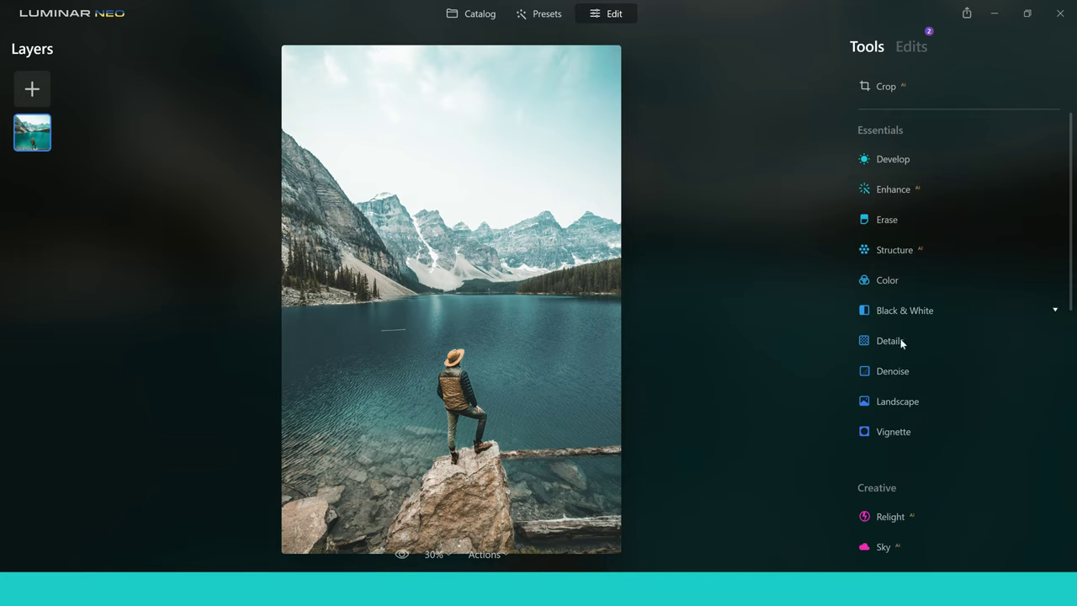
Paste the copied hiker mask into the Color tool's masking.
{"action": "left_click", "coordinate": [885, 280]}
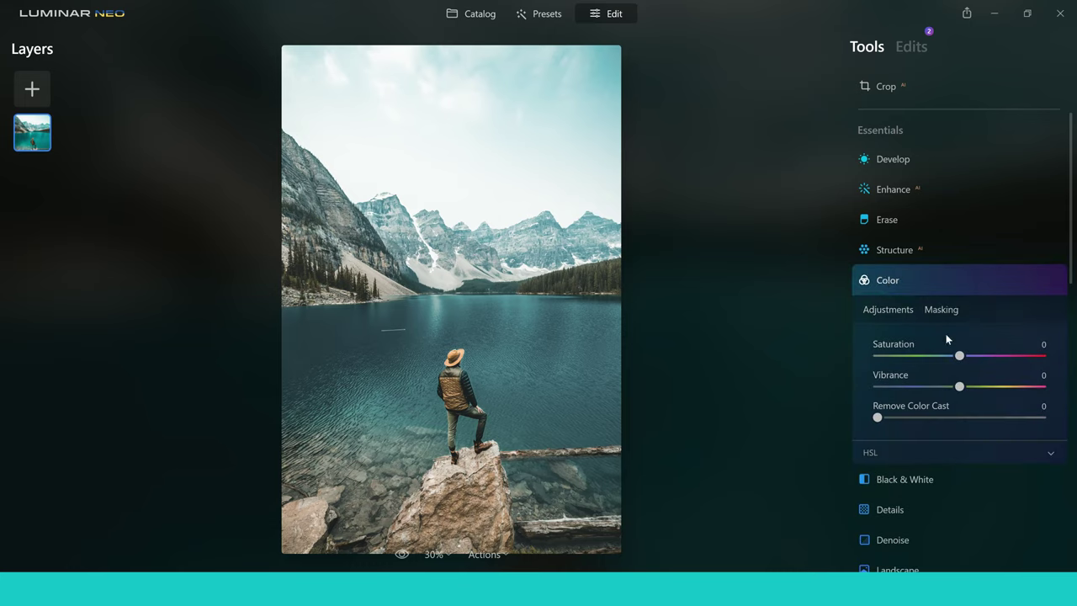
{"action": "left_click", "coordinate": [950, 311]}
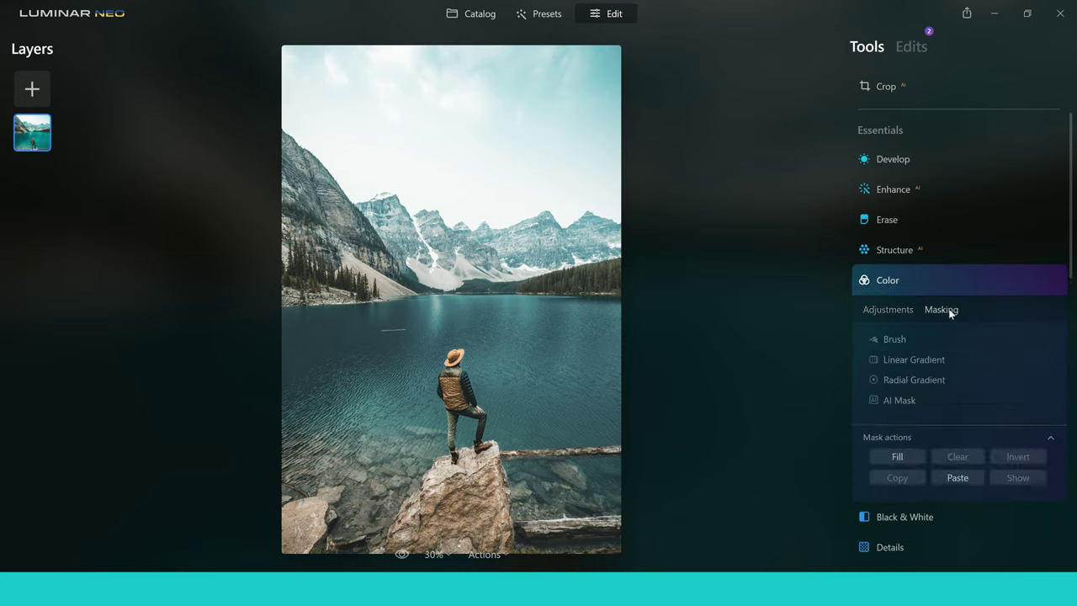
{"action": "left_click", "coordinate": [952, 478]}
Set the Color tool's Saturation to 39 on the masked hiker.
{"action": "left_click", "coordinate": [890, 308]}
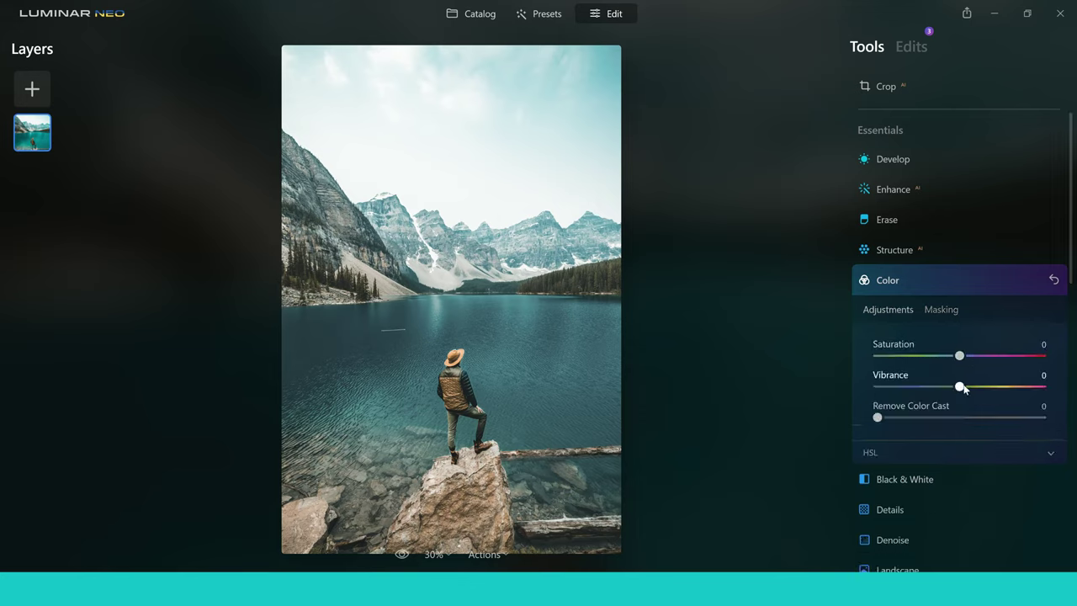
{"action": "left_click_drag", "start_coordinate": [960, 356], "coordinate": [1032, 361]}
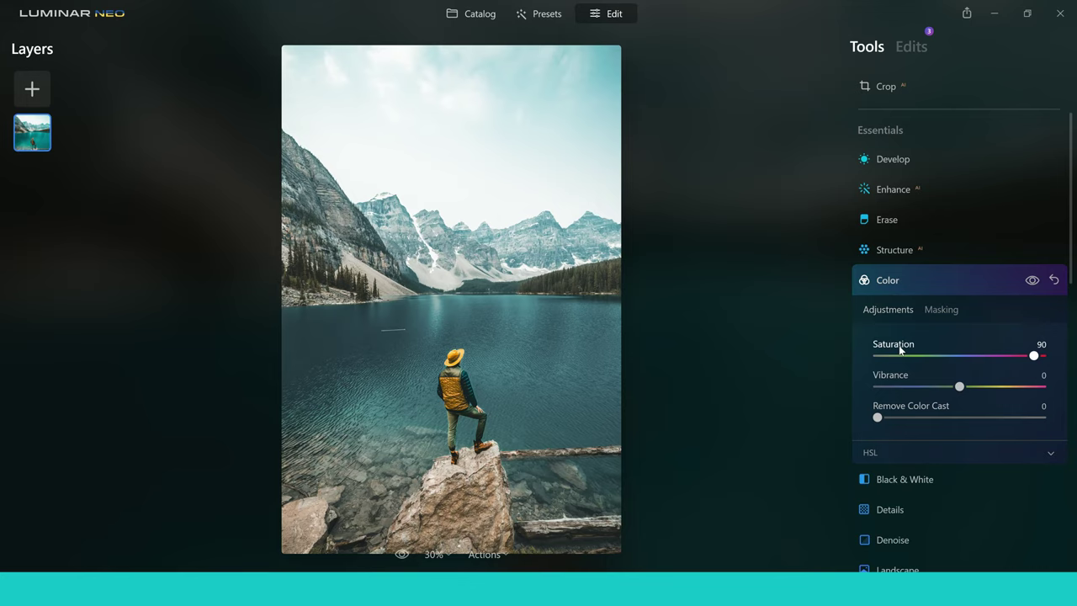
{"action": "left_click_drag", "start_coordinate": [1034, 355], "coordinate": [1021, 361]}
{"action": "left_click_drag", "start_coordinate": [1003, 360], "coordinate": [994, 359]}
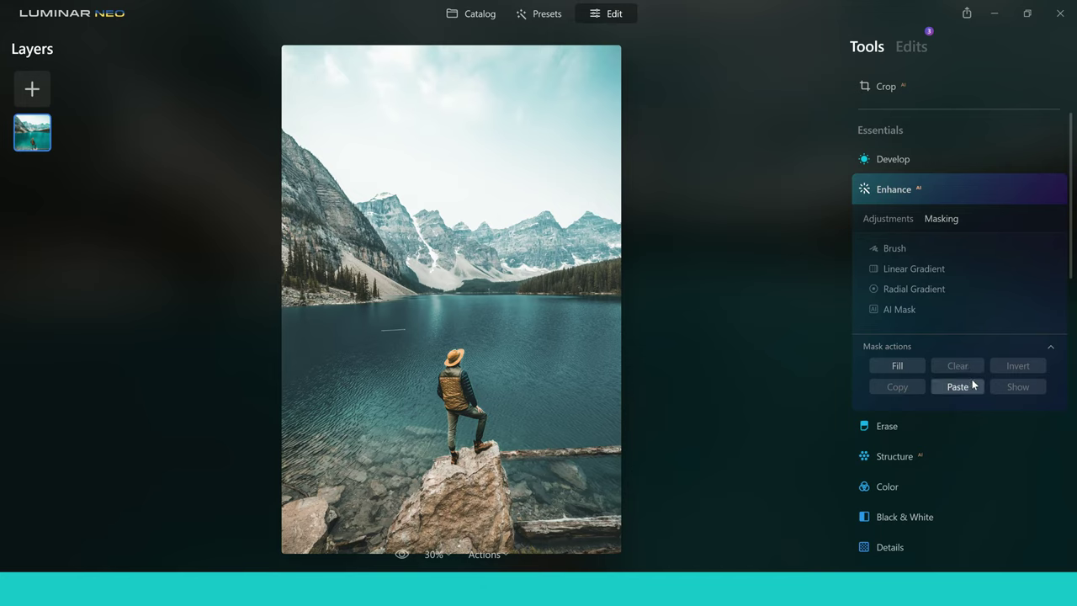
Fill the Enhance mask over the whole photo, preview its overlay, and collapse Enhance.
{"action": "left_click", "coordinate": [895, 367]}
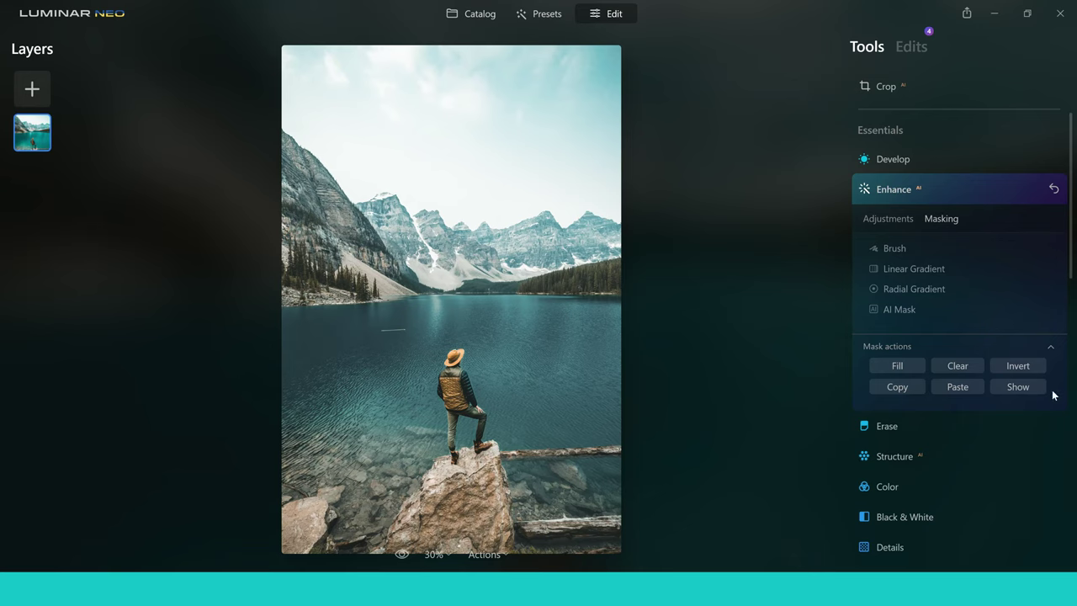
{"action": "left_click", "coordinate": [1019, 388]}
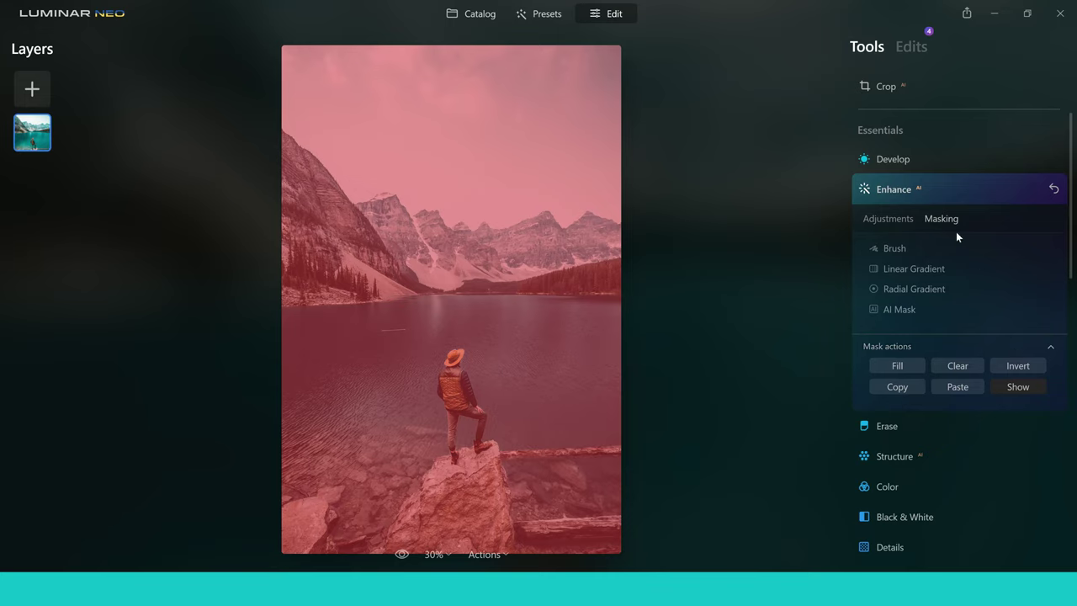
{"action": "left_click", "coordinate": [893, 190]}
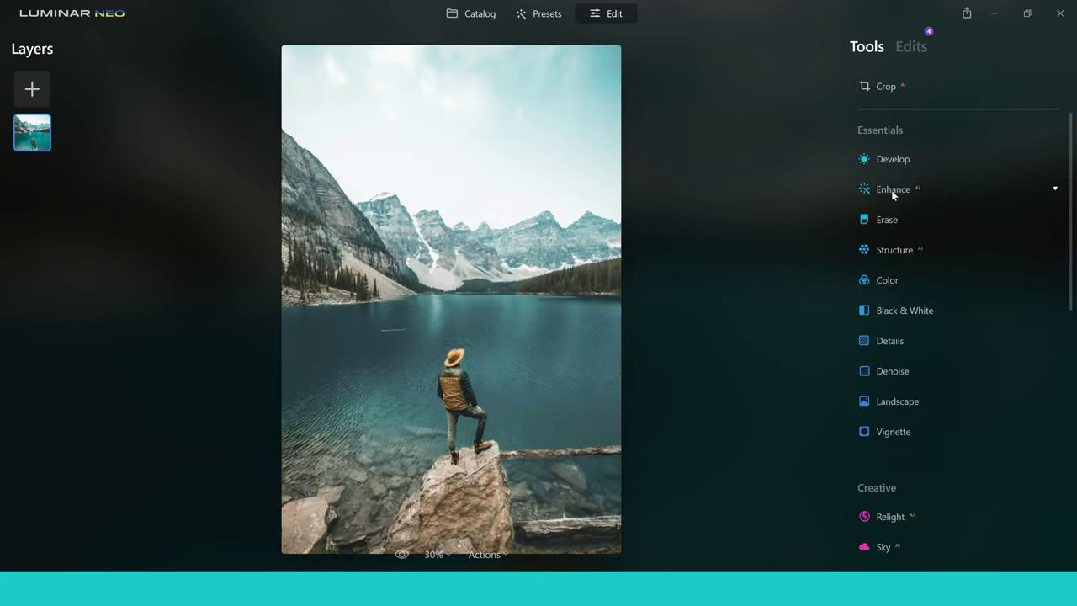
Turn on the histogram display from the photo's context menu.
{"action": "right_click", "coordinate": [522, 255]}
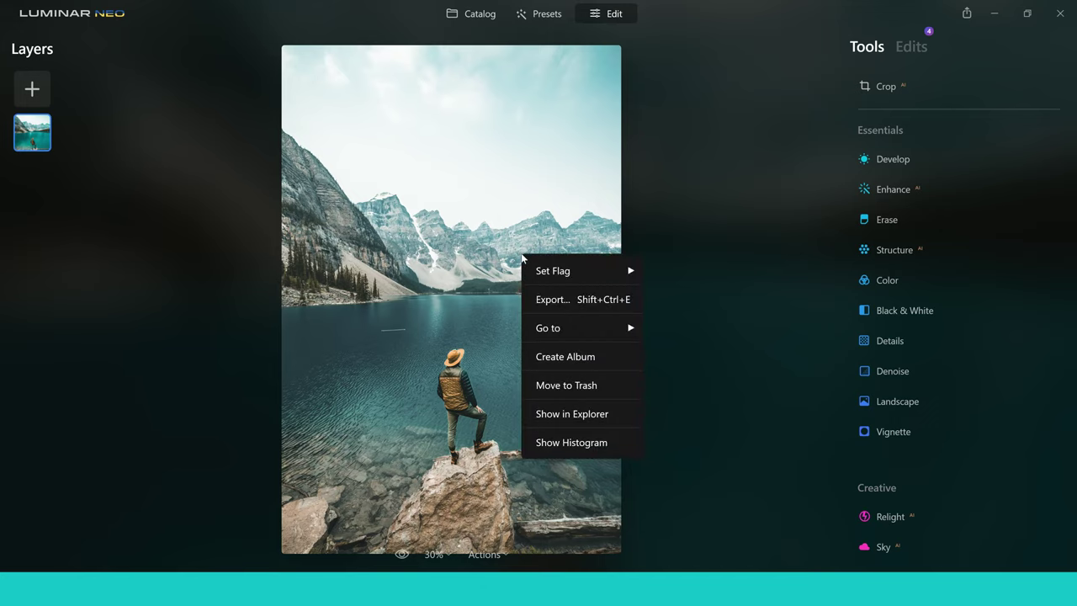
{"action": "left_click", "coordinate": [562, 446]}
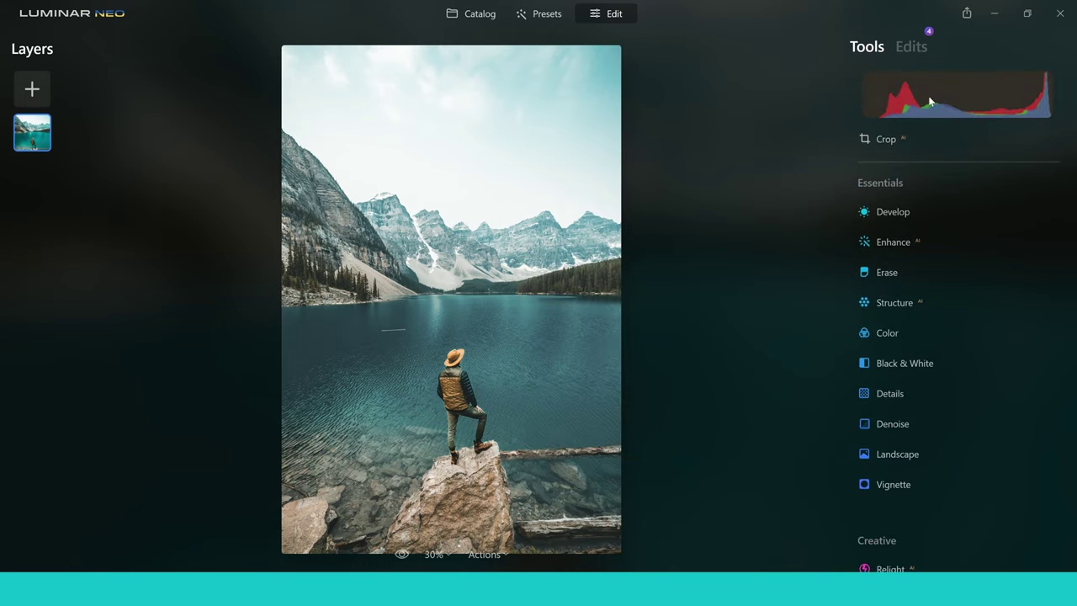
{"action": "mouse_move", "coordinate": [1013, 98]}
Enable highlight clipping warnings and lower Develop's Highlights to -28.
{"action": "left_click", "coordinate": [1046, 79]}
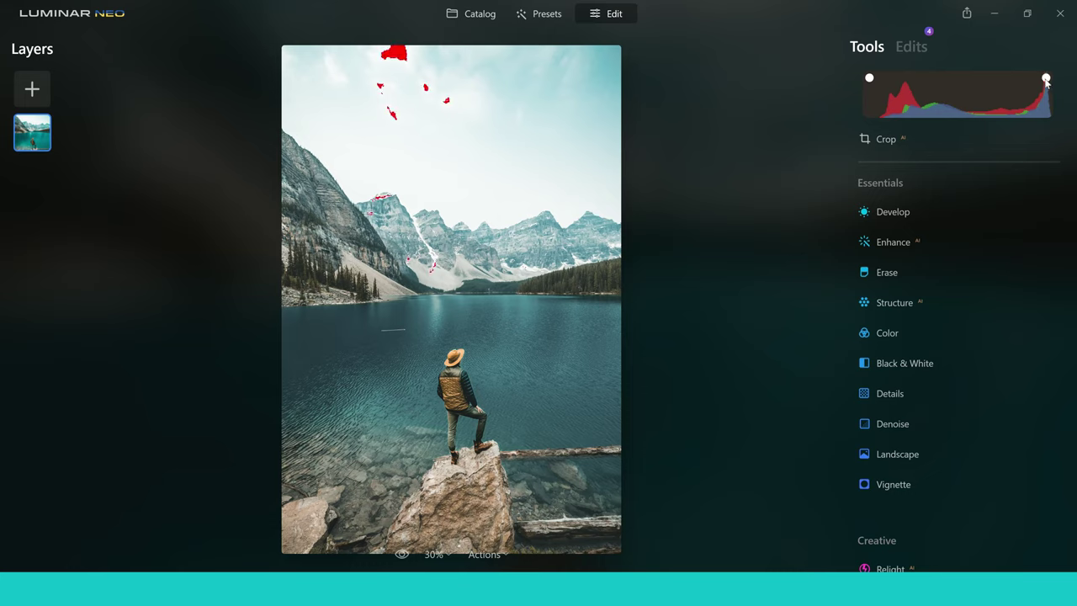
{"action": "left_click", "coordinate": [930, 212]}
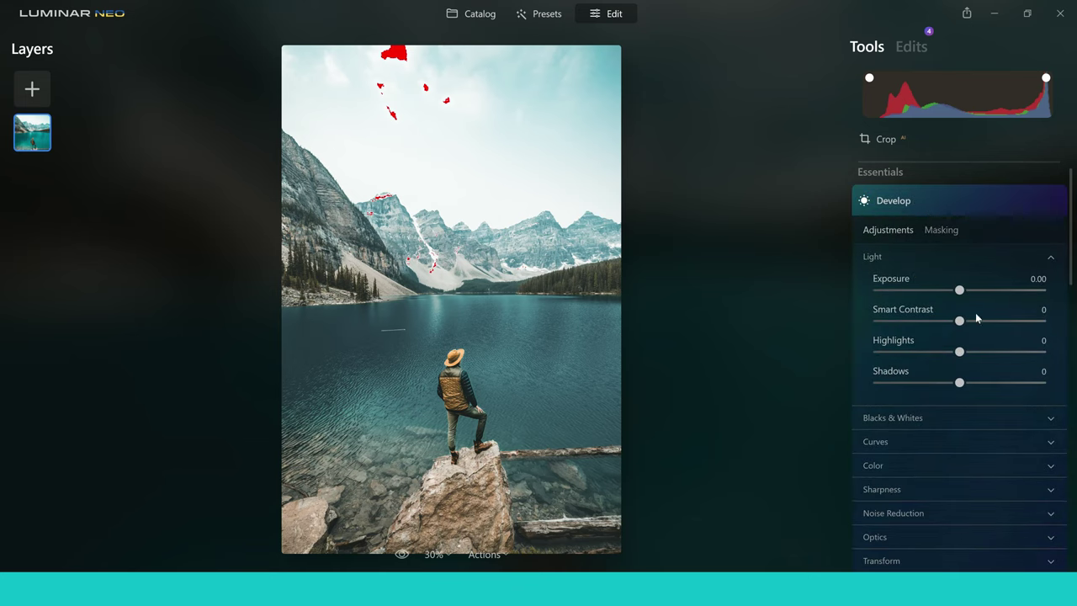
{"action": "mouse_move", "coordinate": [957, 358]}
{"action": "left_mouse_down"}
{"action": "mouse_move", "coordinate": [907, 363]}
{"action": "mouse_move", "coordinate": [939, 361]}
{"action": "left_mouse_up"}
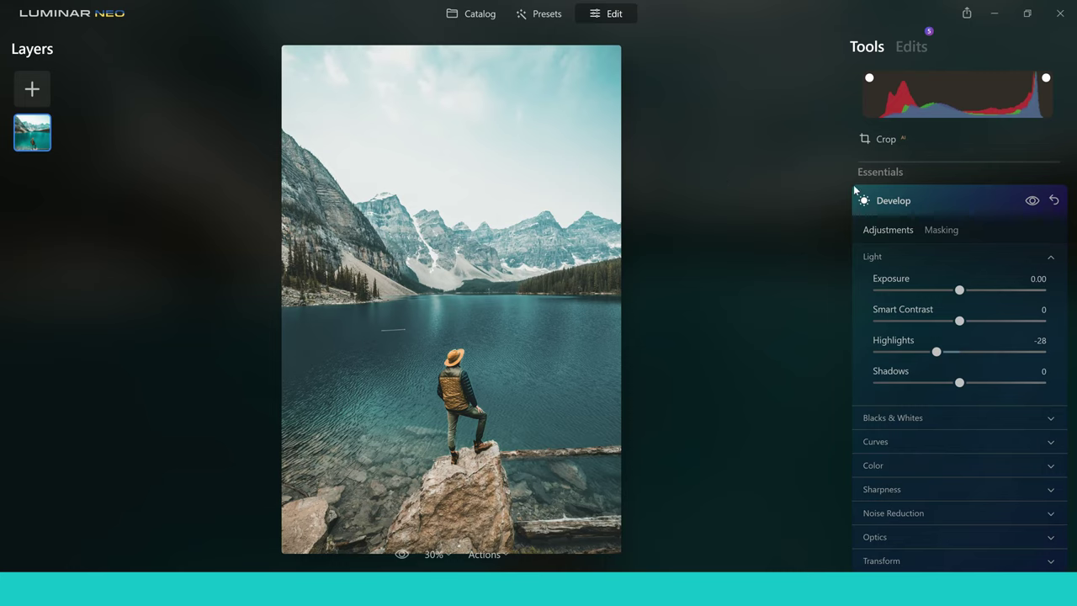
Collapse Develop and switch to the Catalog showing the folder's 13 photos.
{"action": "left_click", "coordinate": [893, 202]}
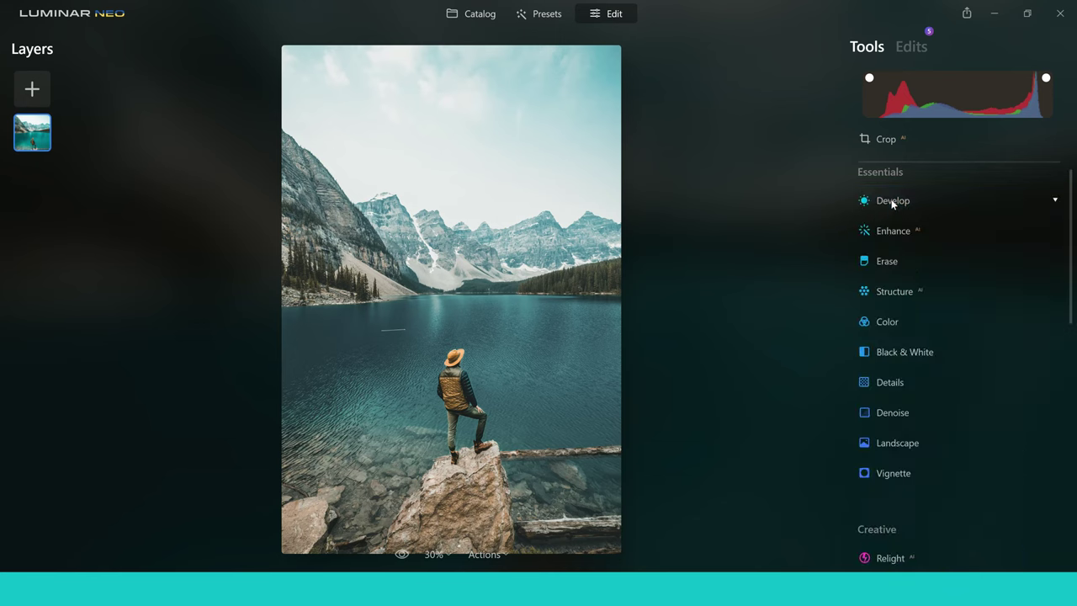
{"action": "left_click", "coordinate": [452, 14]}
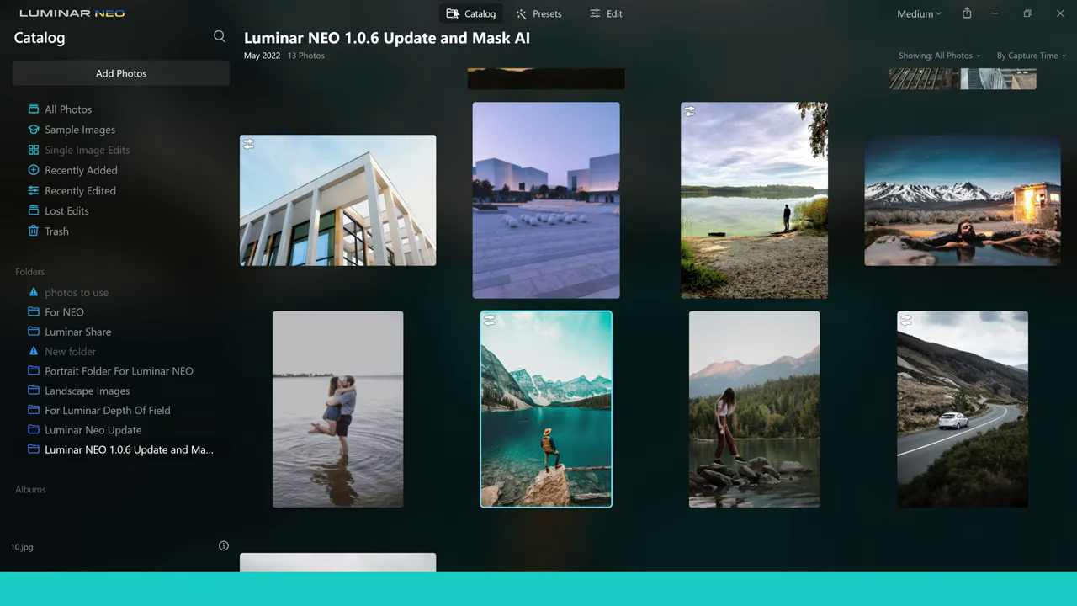